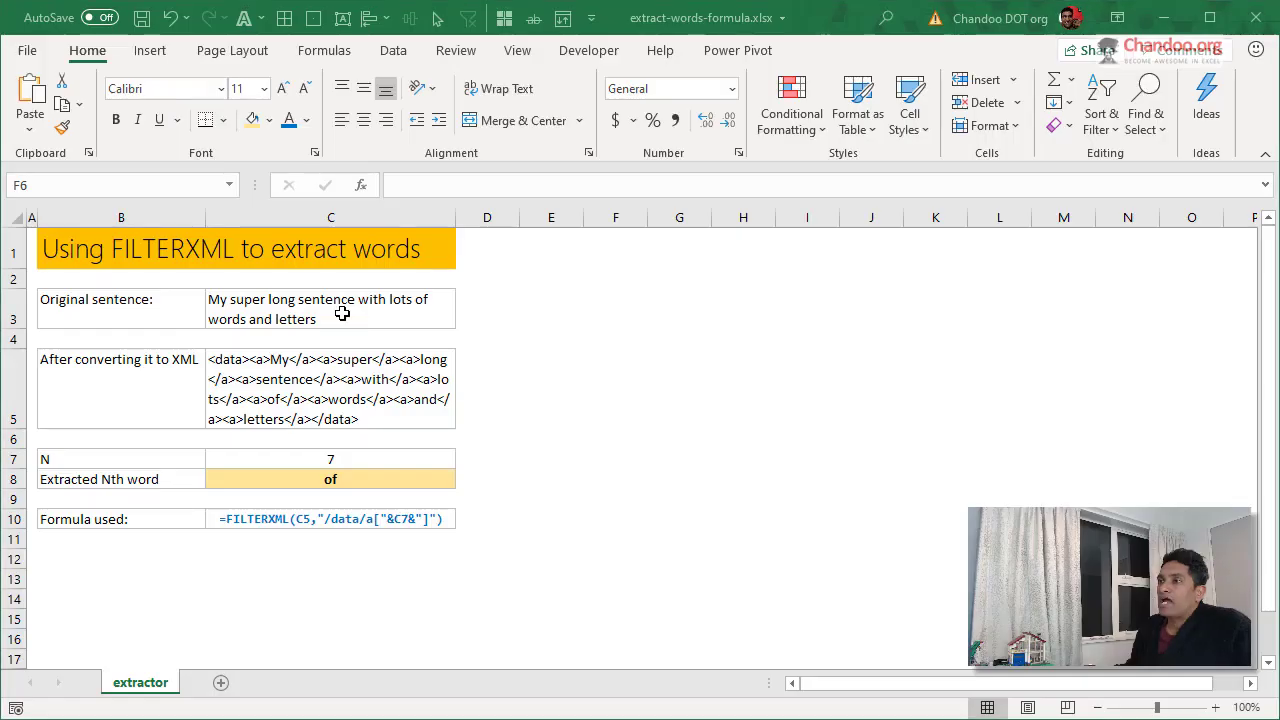
# - Set N in cell C7 to 4 and check the extracted word in C8 against the original sentence
pyautogui.click(370, 317)
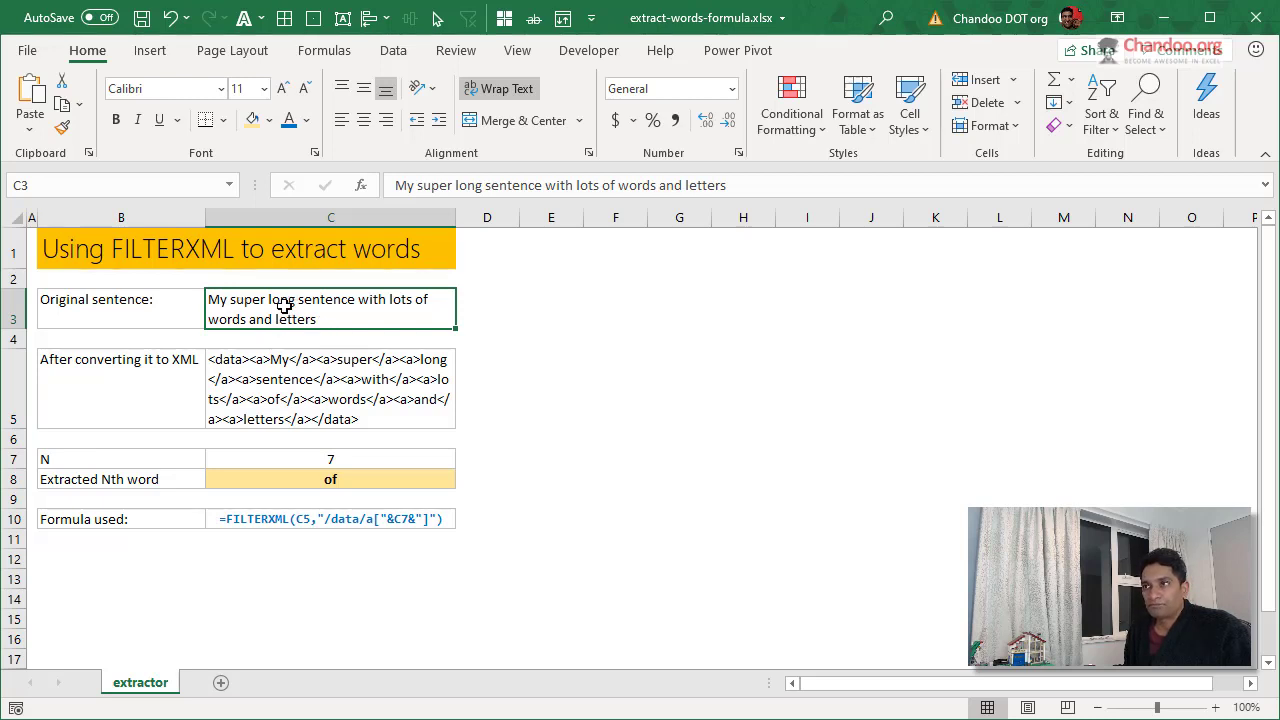
pyautogui.click(353, 459)
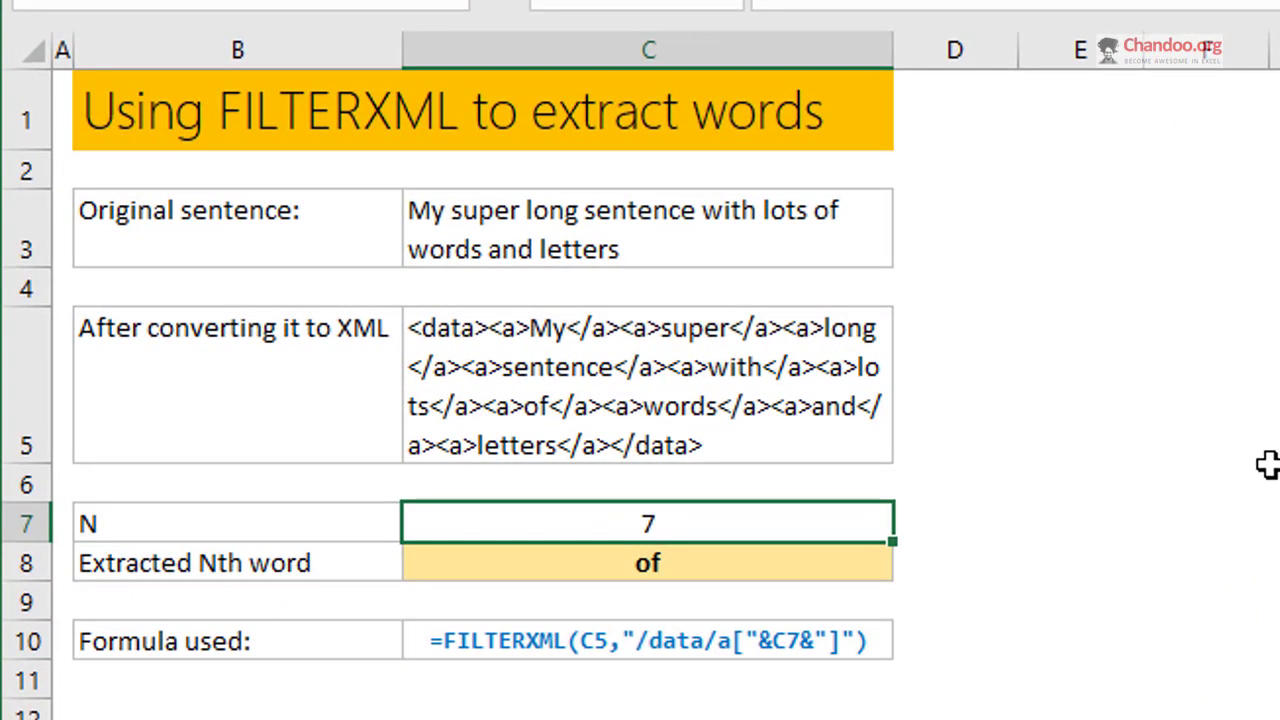
pyautogui.write('4')
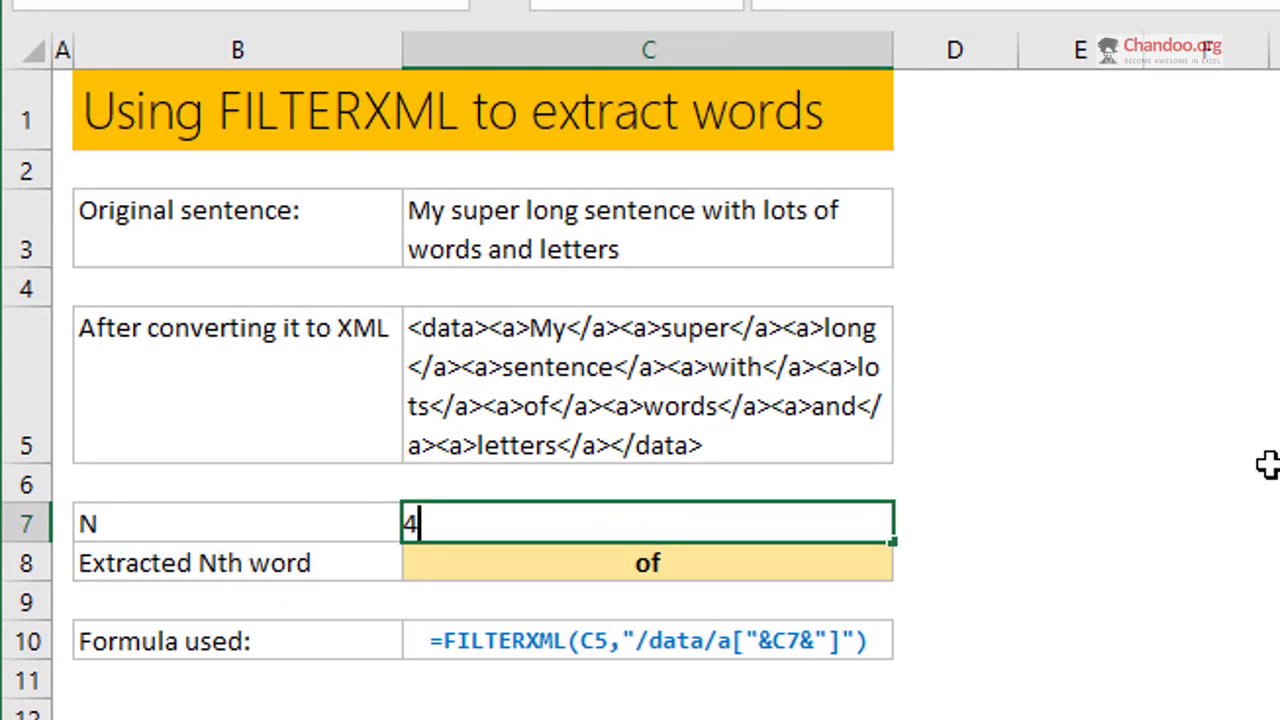
pyautogui.hotkey('ctrl', 'Return')
pyautogui.click(650, 568)
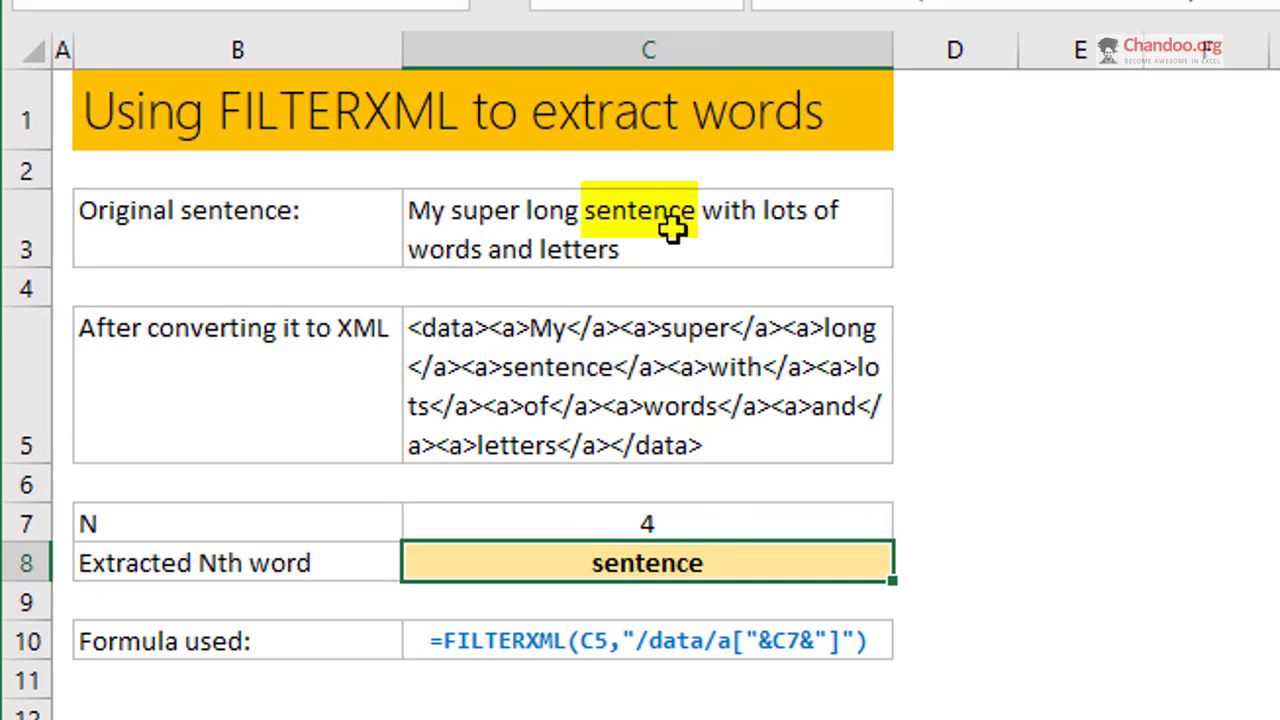
# - Set N in cell C7 to 8 to extract the eighth word
pyautogui.click(708, 530)
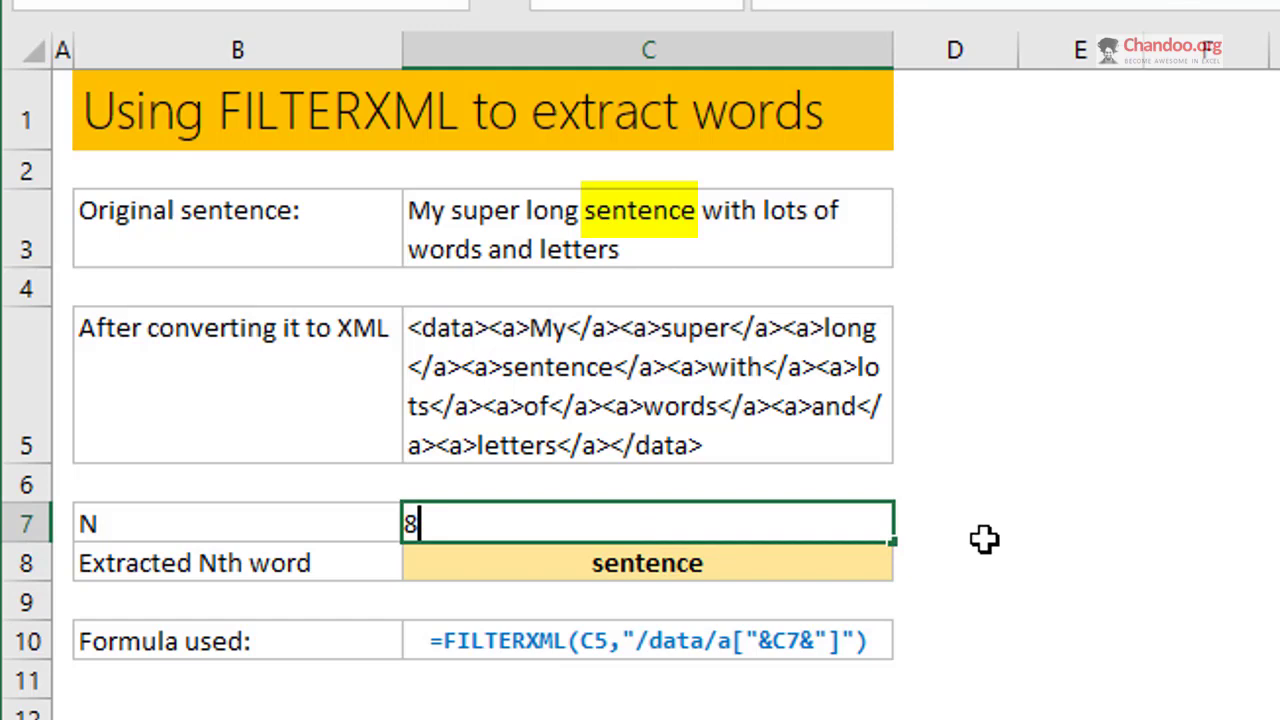
pyautogui.write('8')
pyautogui.hotkey('ctrl', 'Return')
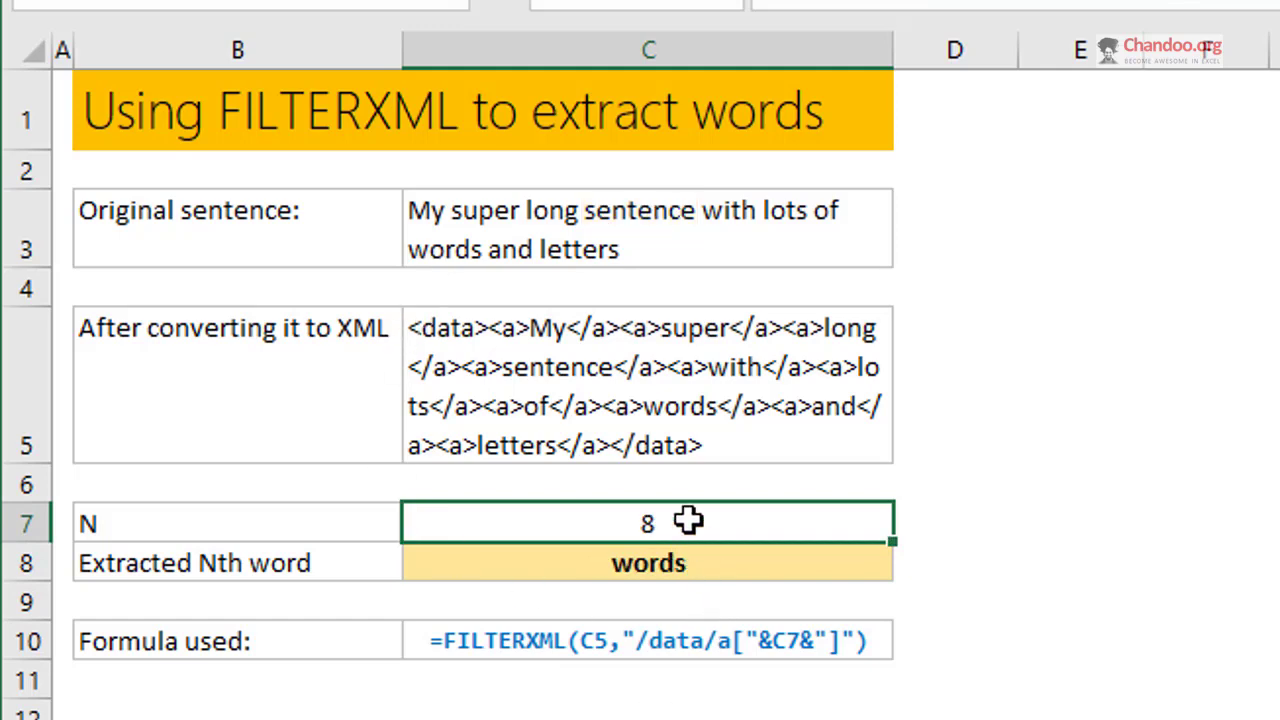
# - Examine the original sentence in C3 and the SUBSTITUTE formula in C5 that converts it to XML
pyautogui.click(675, 232)
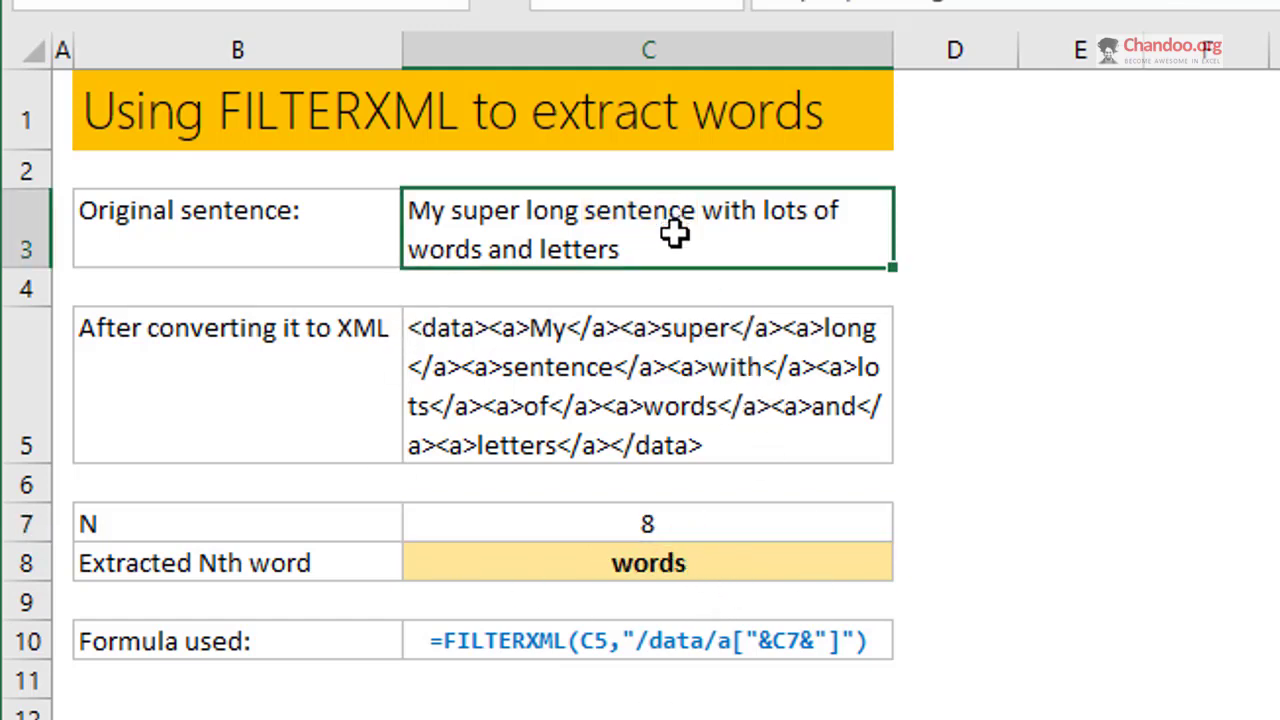
pyautogui.click(668, 370)
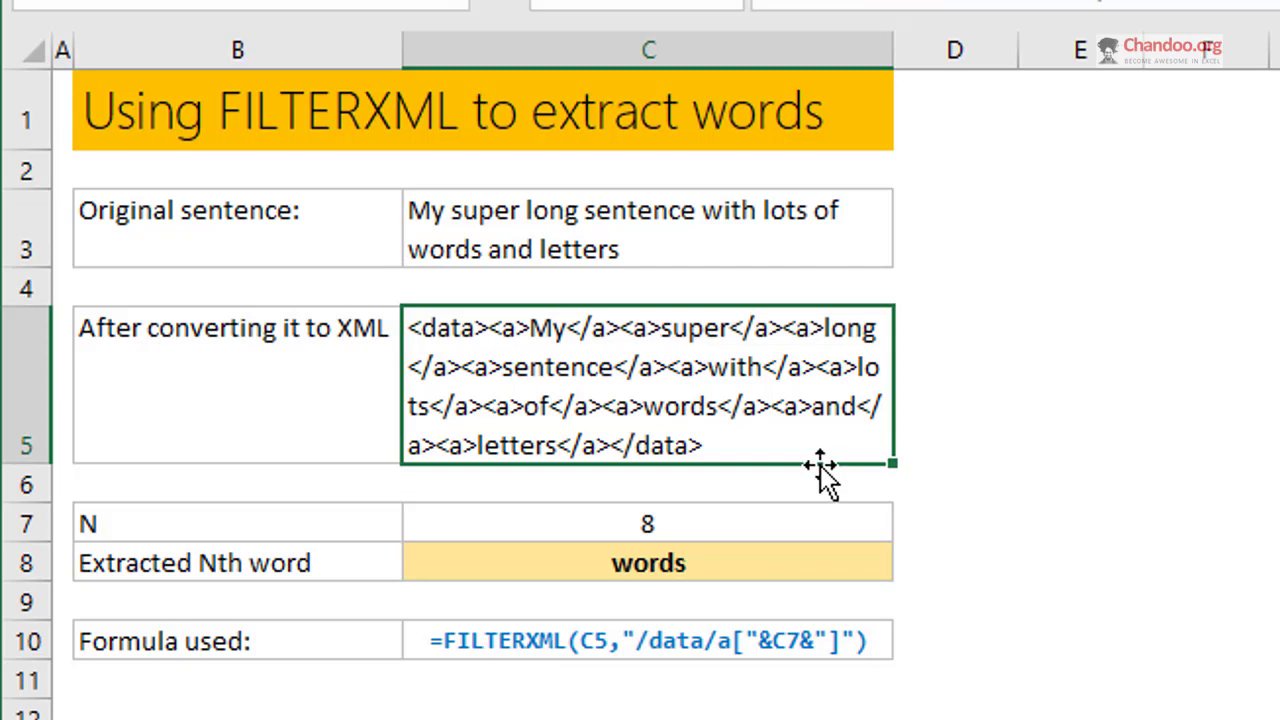
pyautogui.press('F2')
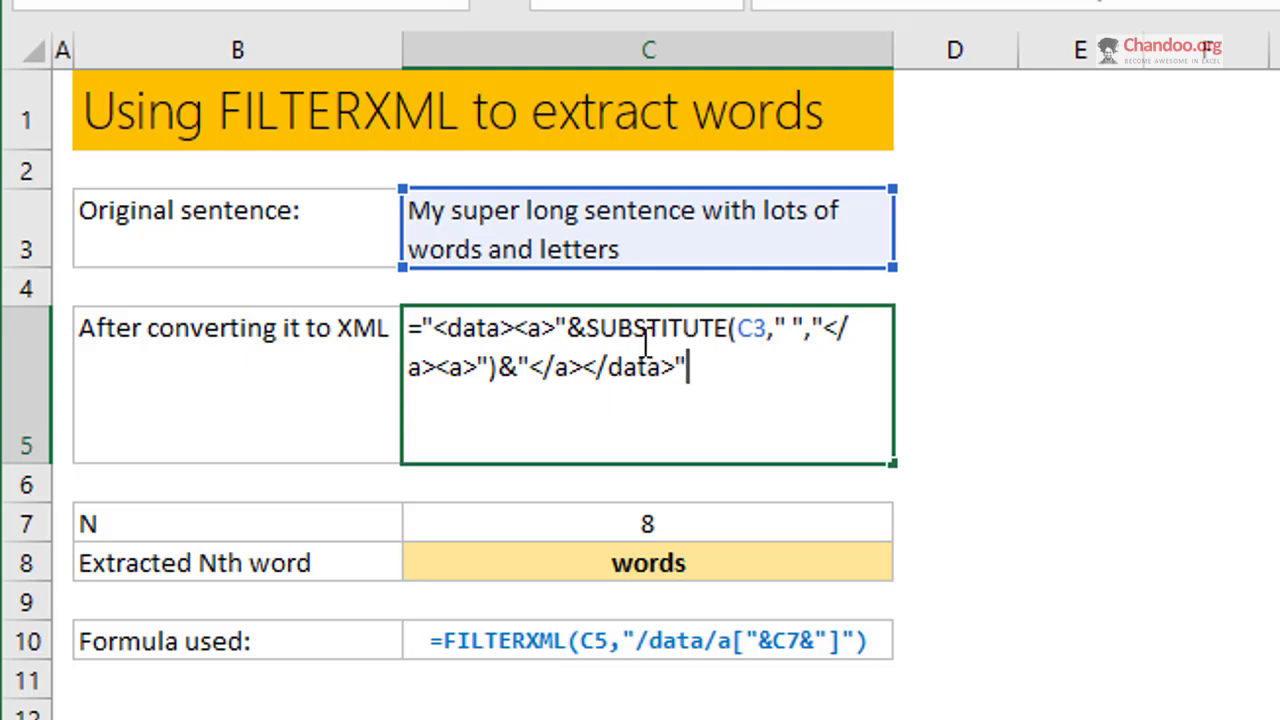
# - Enter =FILTERXML(C5,"//data/a[3]") in cell E5 to extract the third word
pyautogui.click(1075, 360)
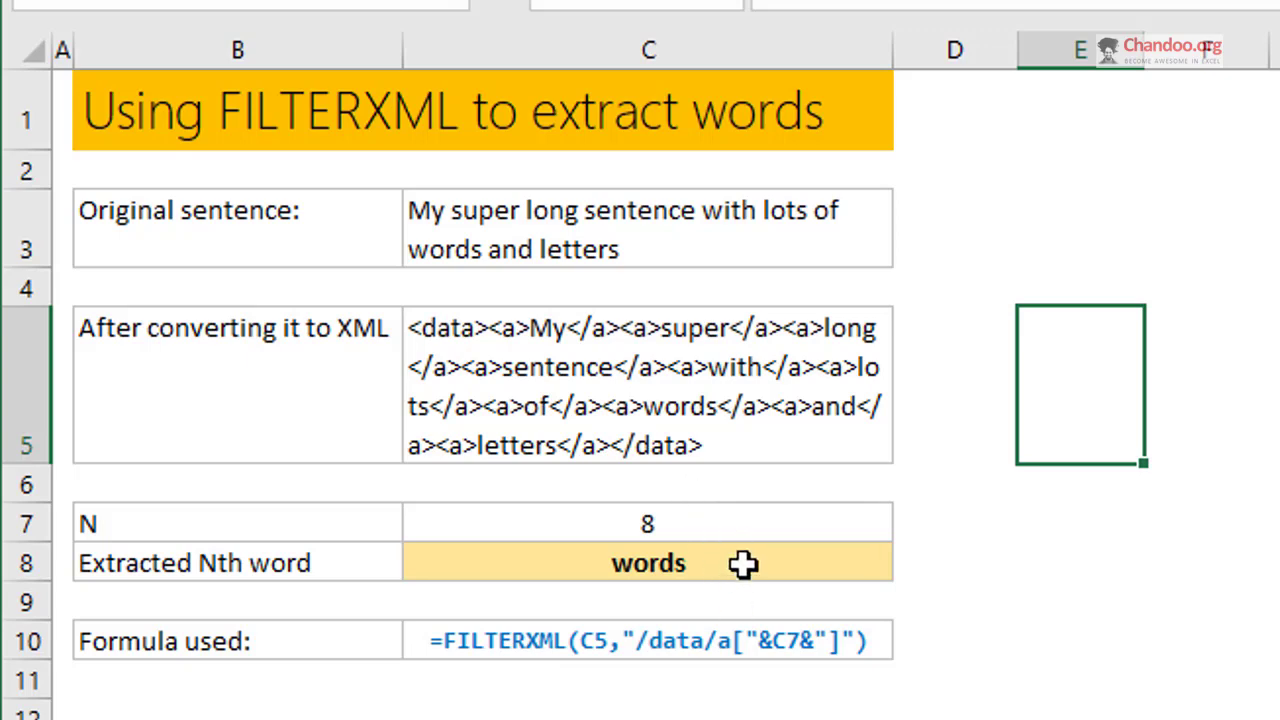
pyautogui.press('F2')
pyautogui.write('=fil')
pyautogui.press('Down')
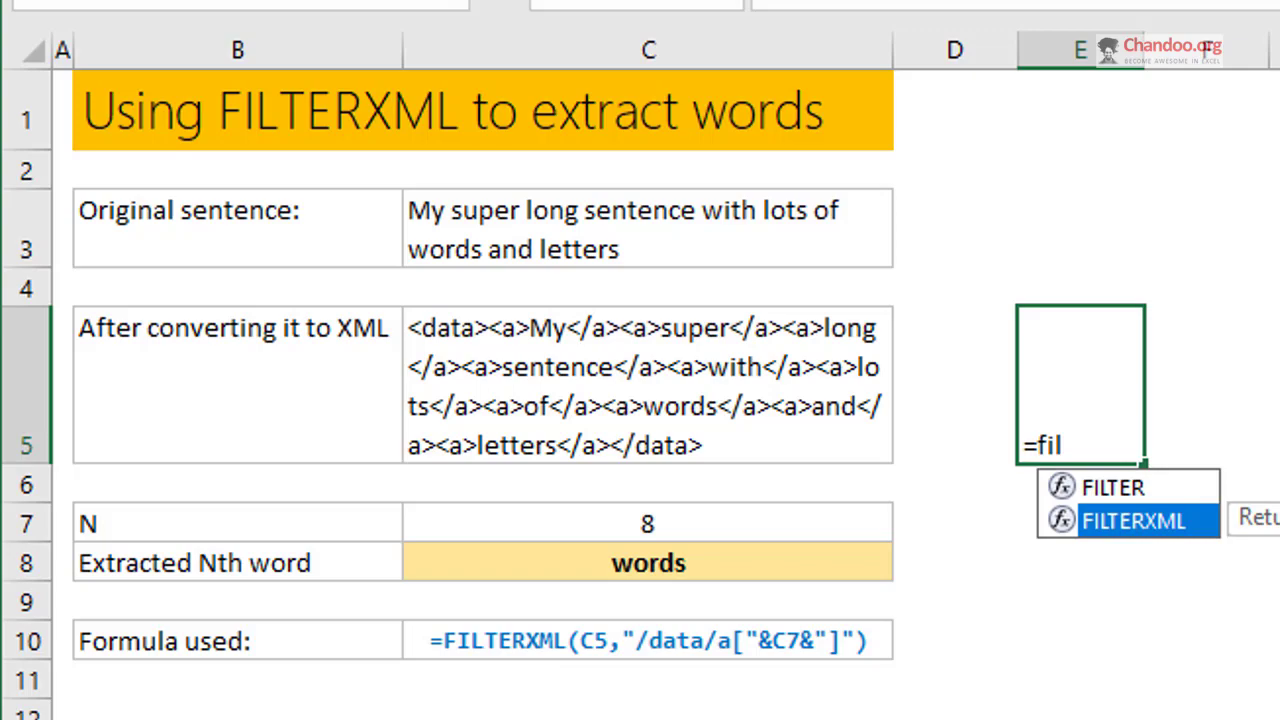
pyautogui.press('Tab')
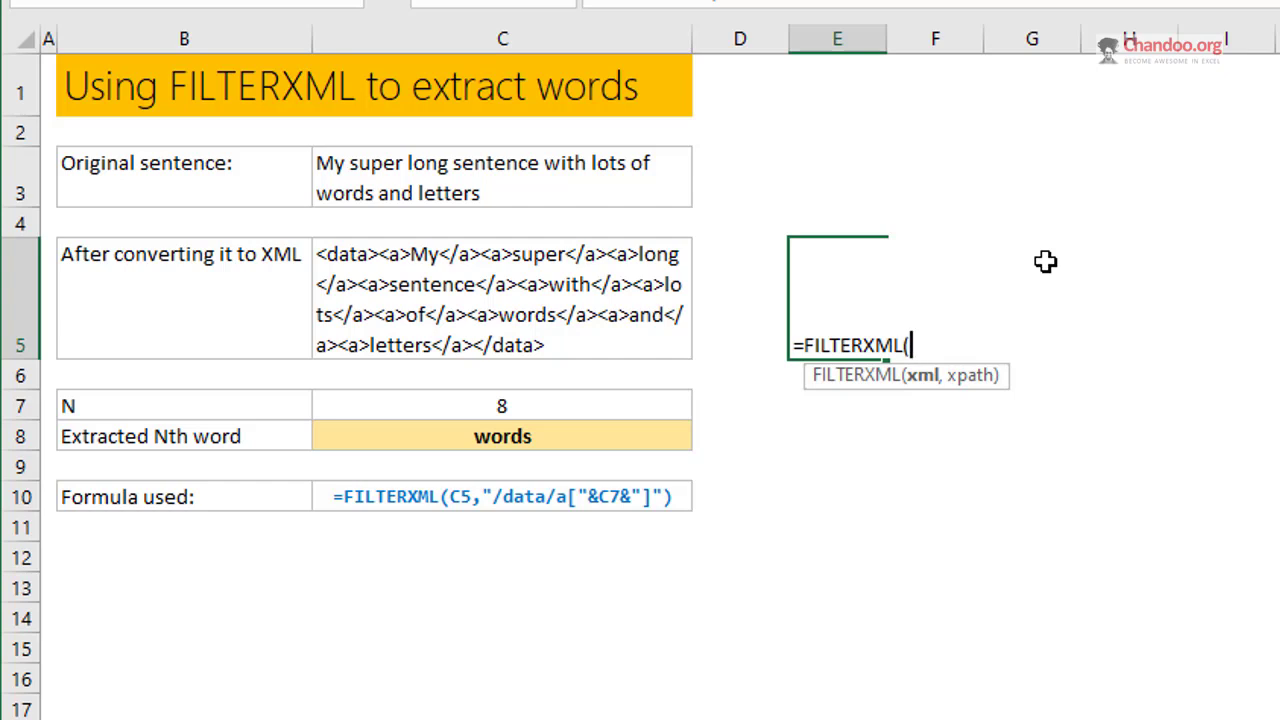
pyautogui.press('Left')
pyautogui.press('Left')
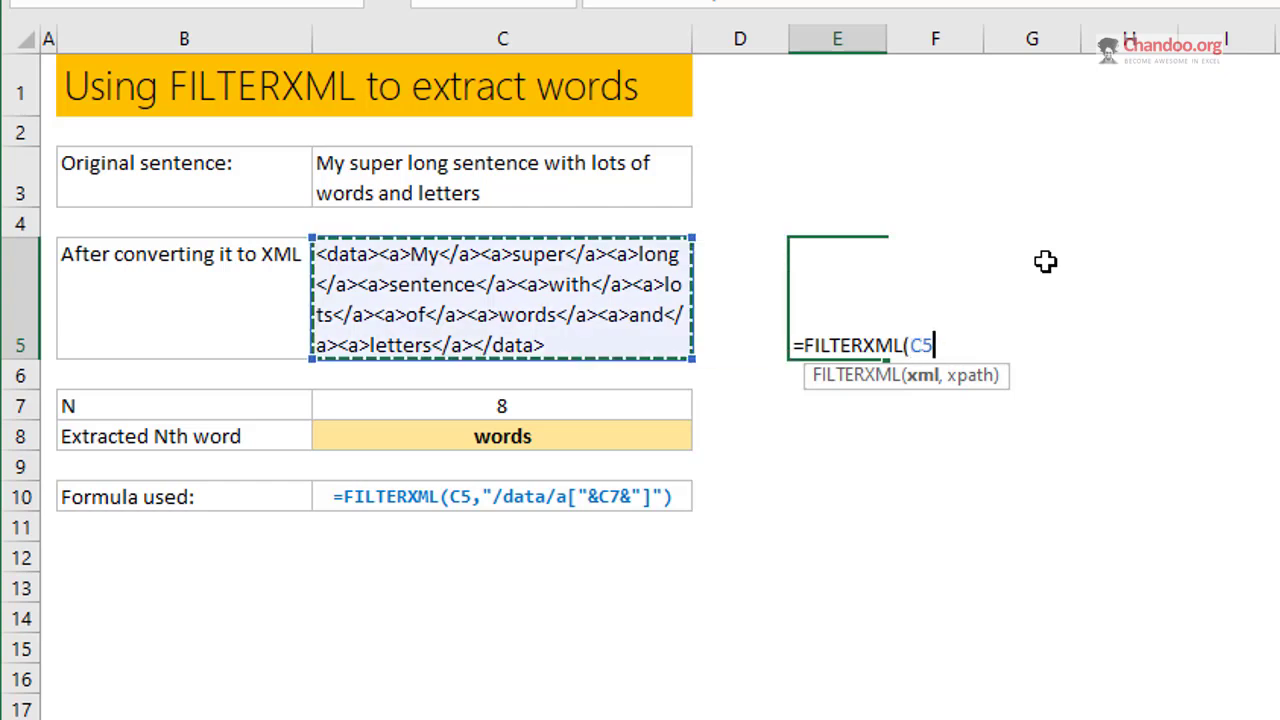
pyautogui.write(',')
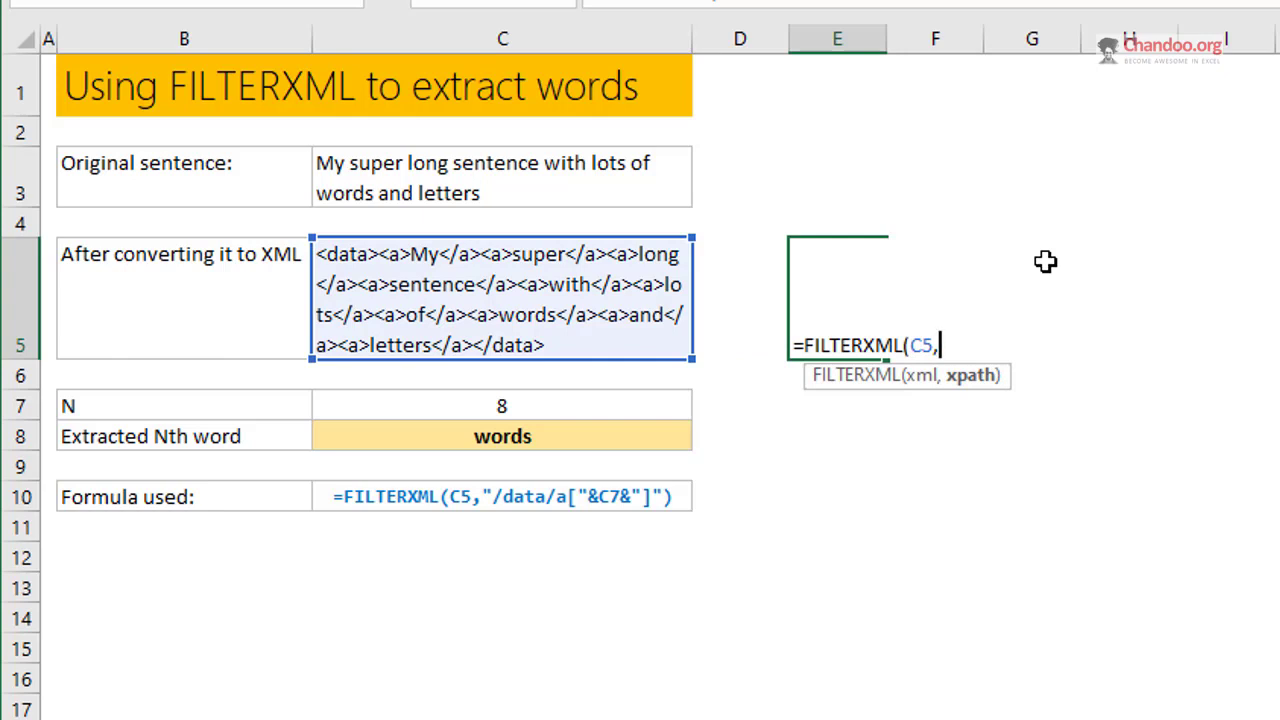
pyautogui.write('"//data/')
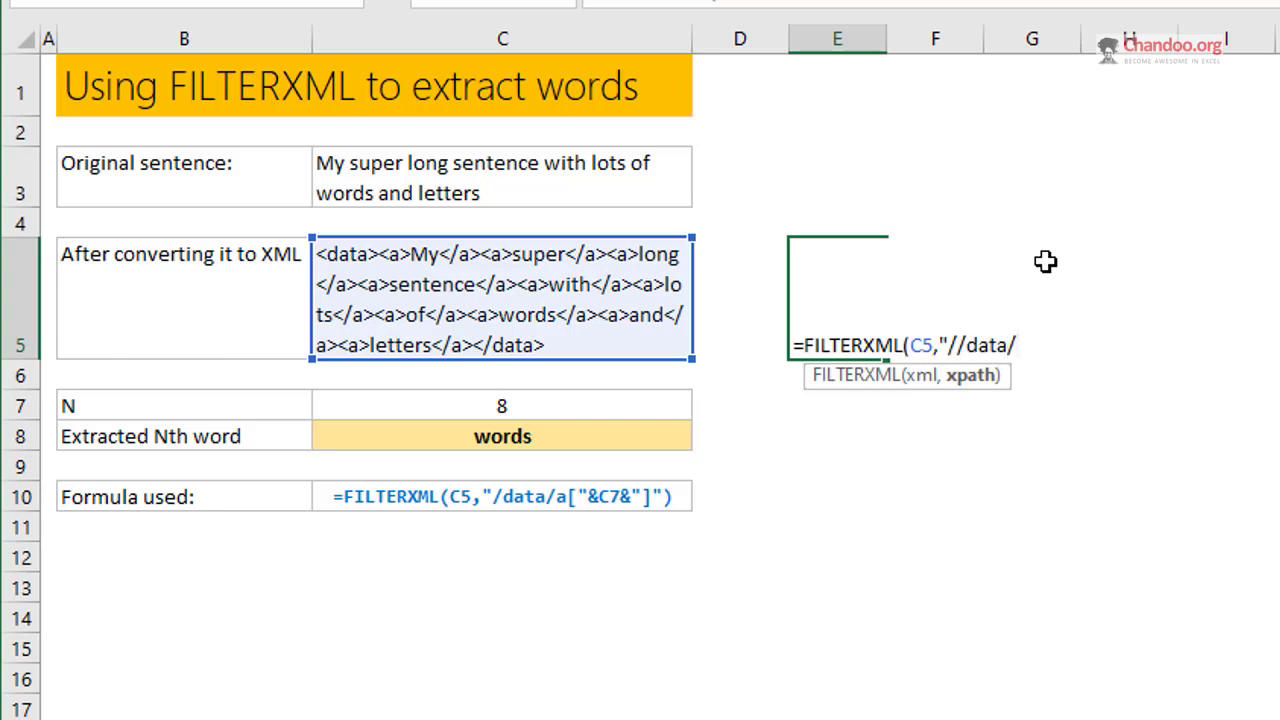
pyautogui.write('a[3]")')
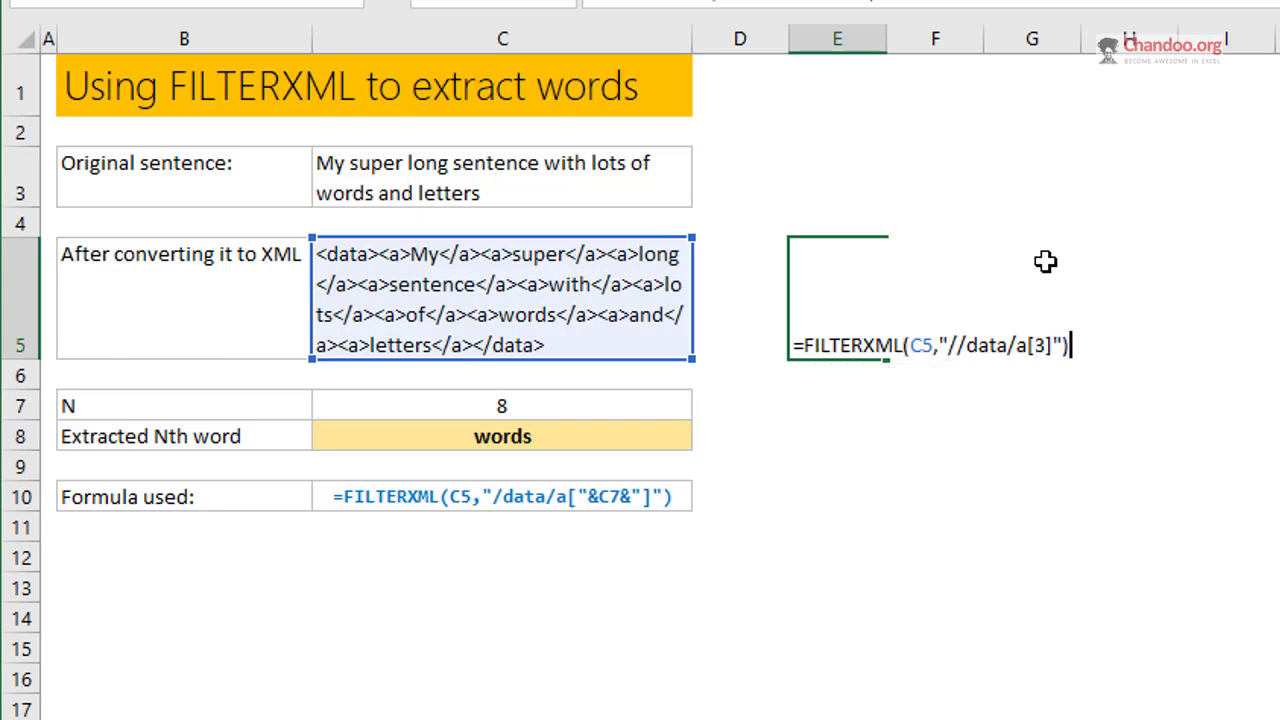
pyautogui.hotkey('ctrl', 'Return')
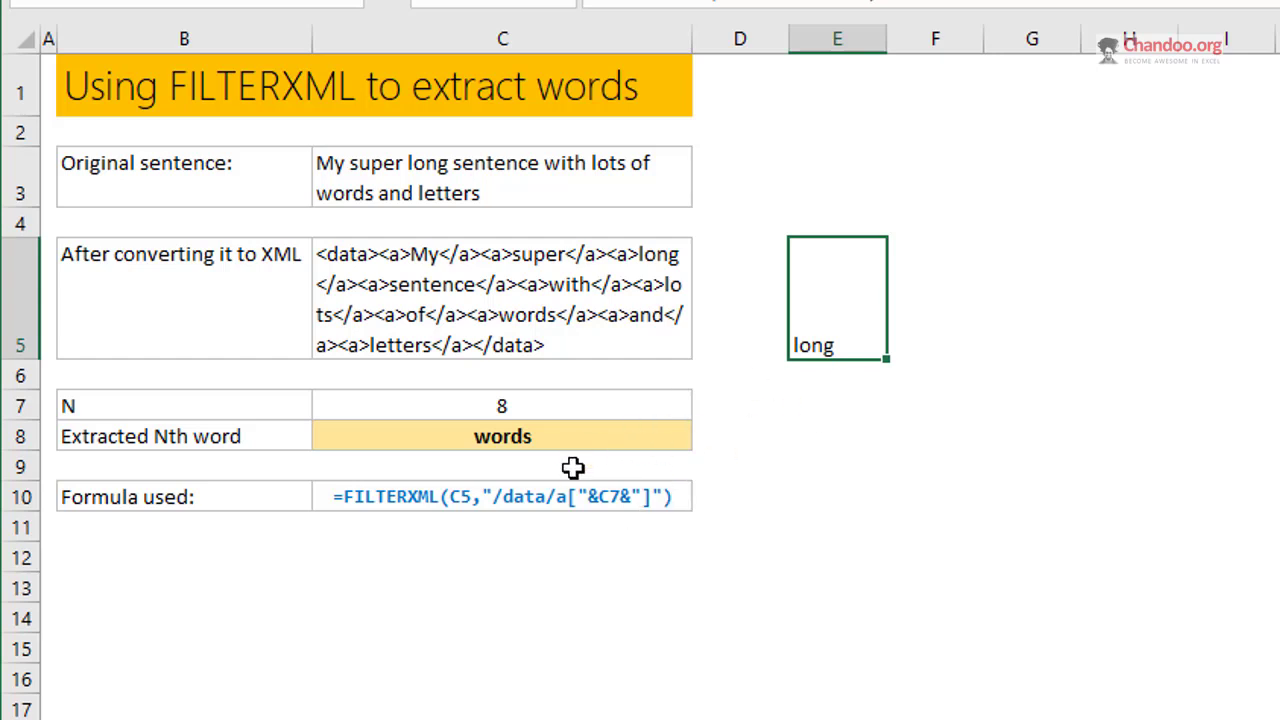
# - Compare the fixed-position formula in E5 with the C8 formula that takes its position from C7
pyautogui.press('F2')
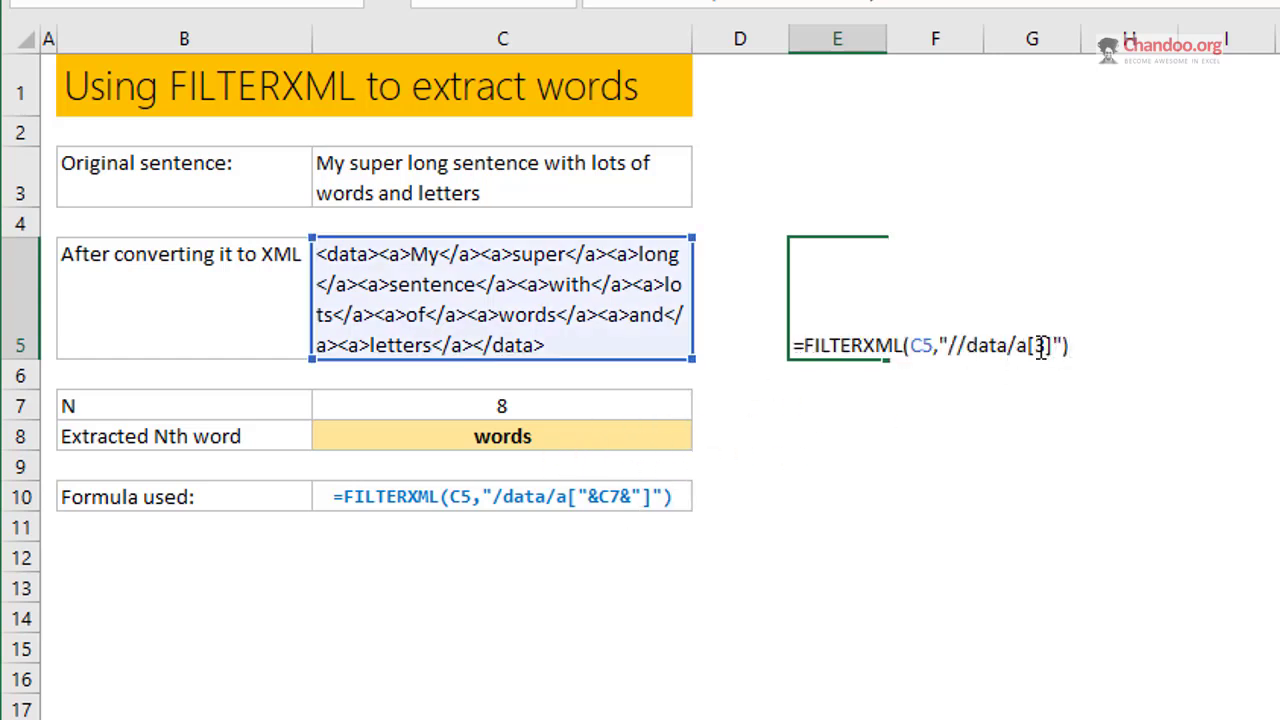
pyautogui.press('Escape')
pyautogui.click(596, 413)
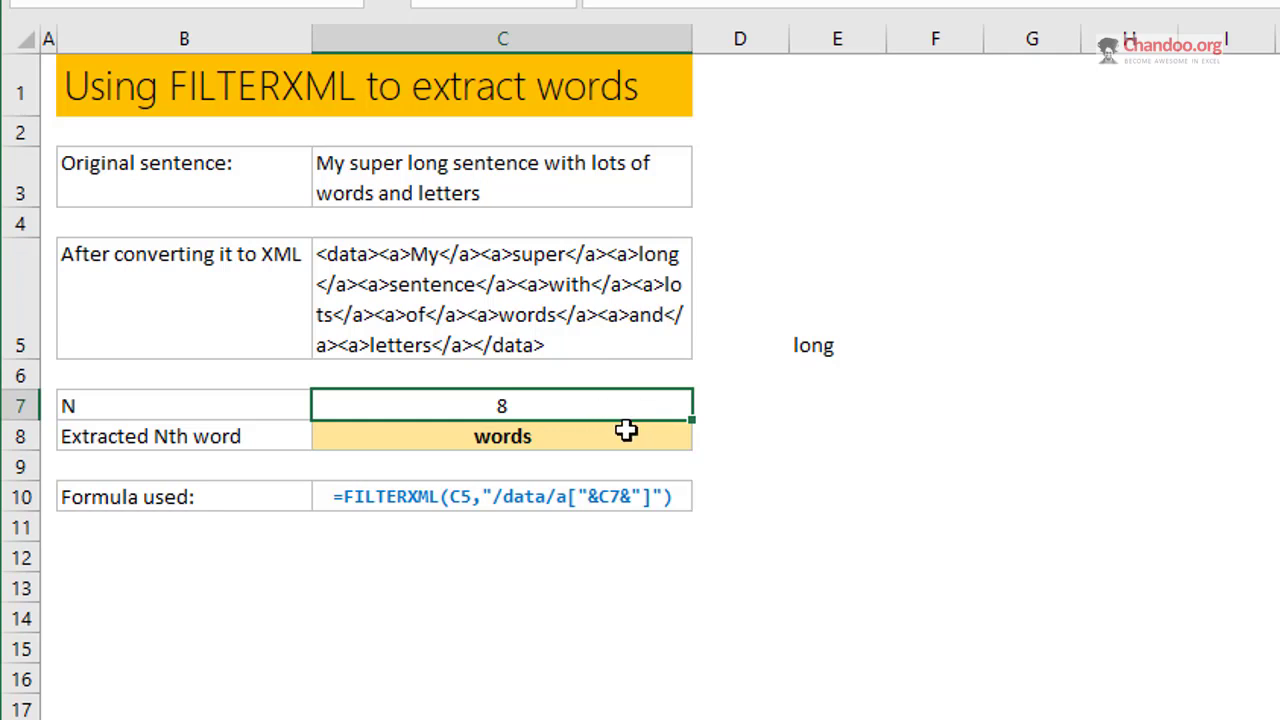
pyautogui.click(615, 440)
pyautogui.press('F2')
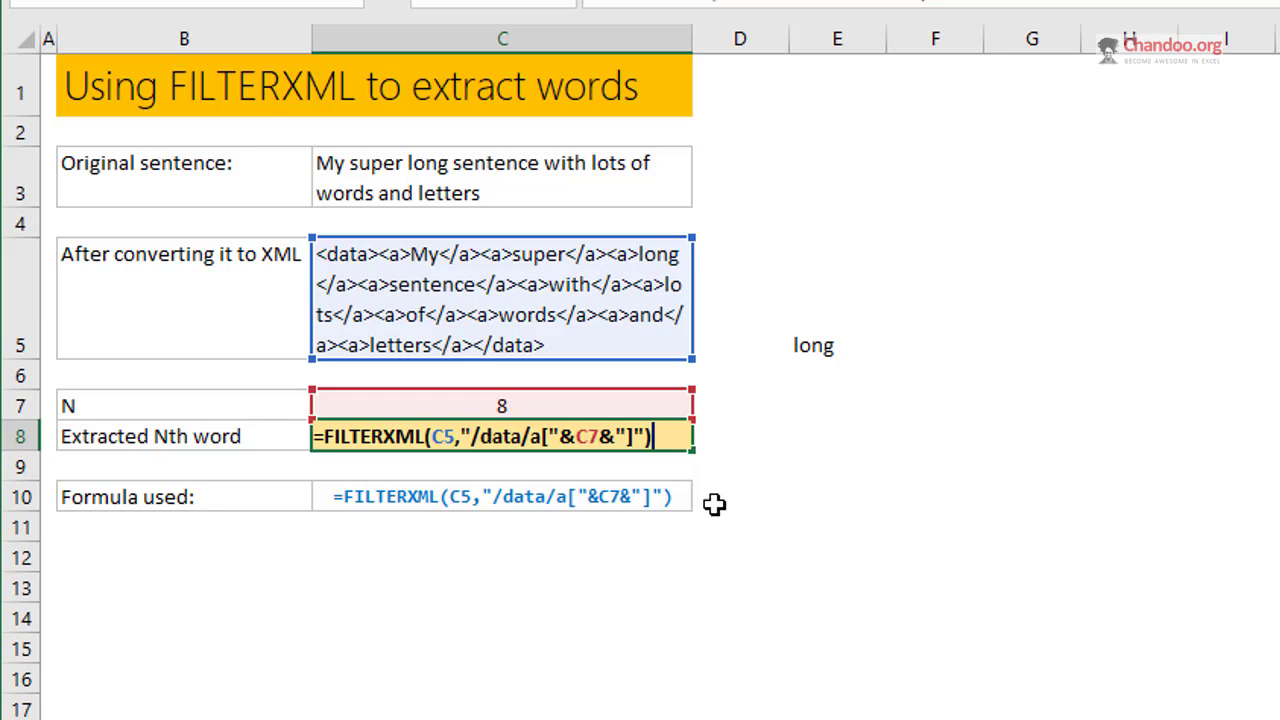
pyautogui.hotkey('ctrl', 'Return')
# - Clear the trial FILTERXML formula from cell E5
pyautogui.click(835, 333)
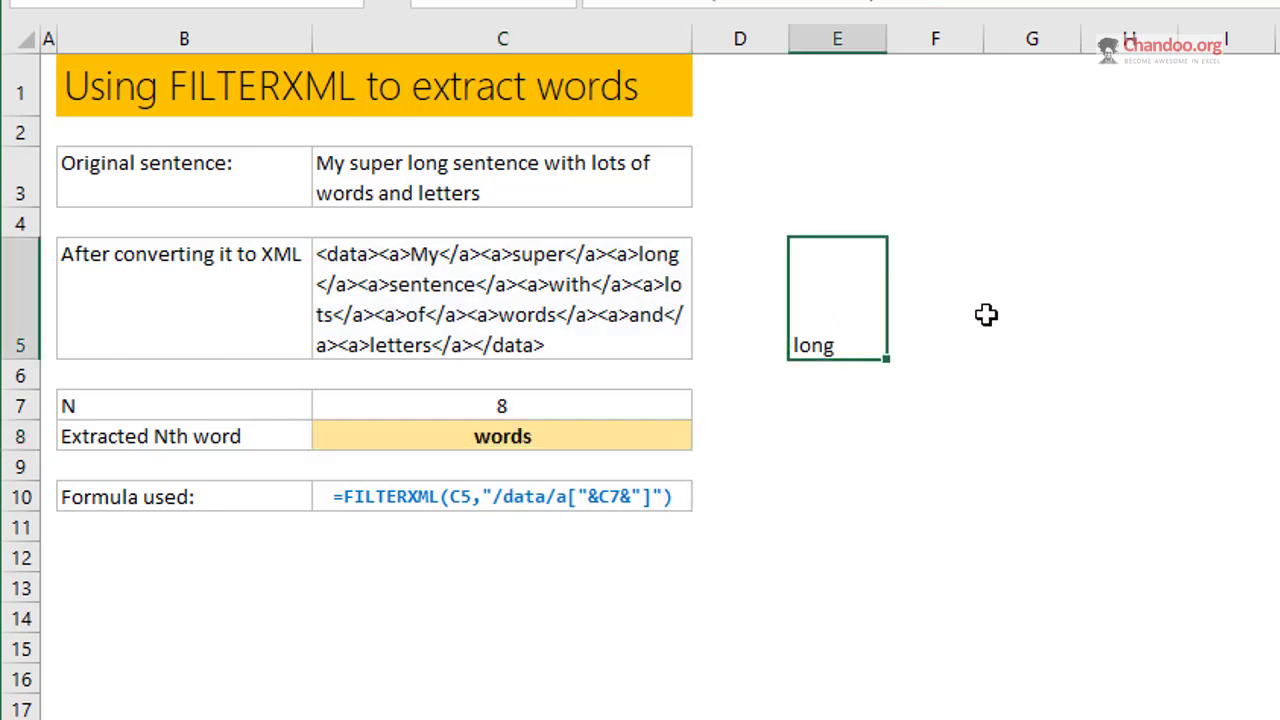
pyautogui.press('Delete')
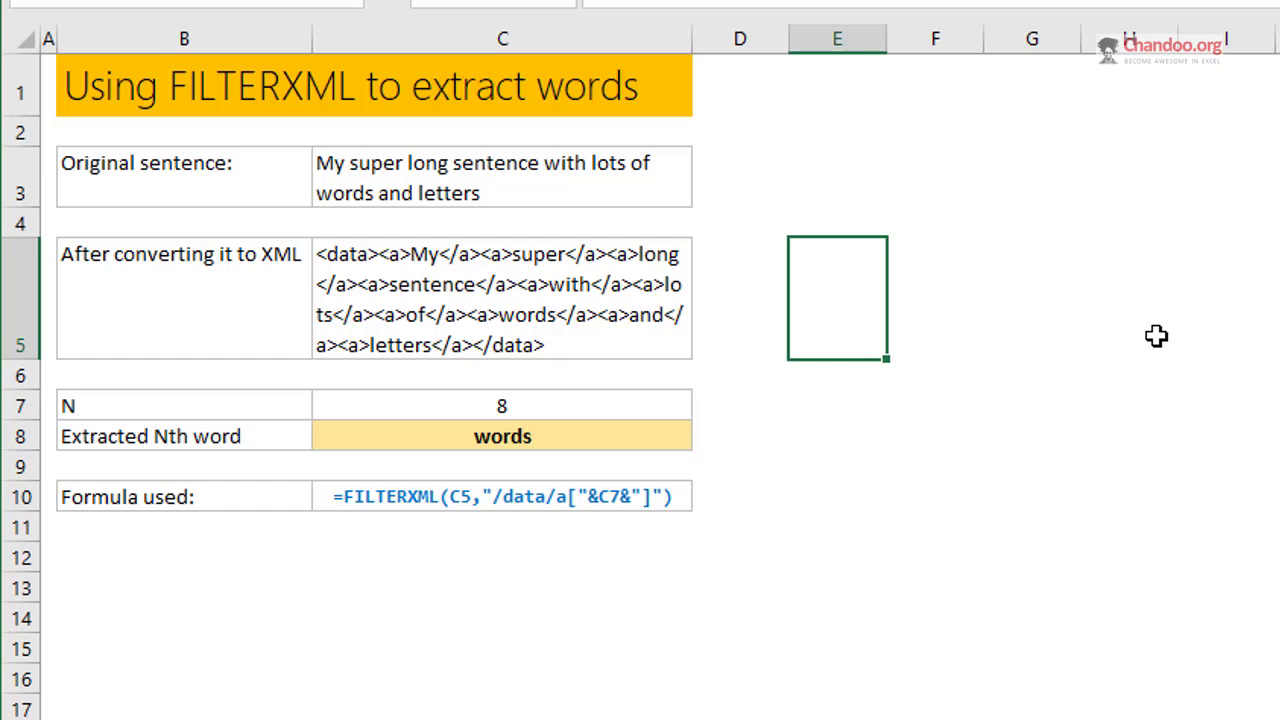
# - Enter =FILTERXML(C5,"/data/a[last()]") in cell E8 to extract the last word of the sentence
pyautogui.click(541, 402)
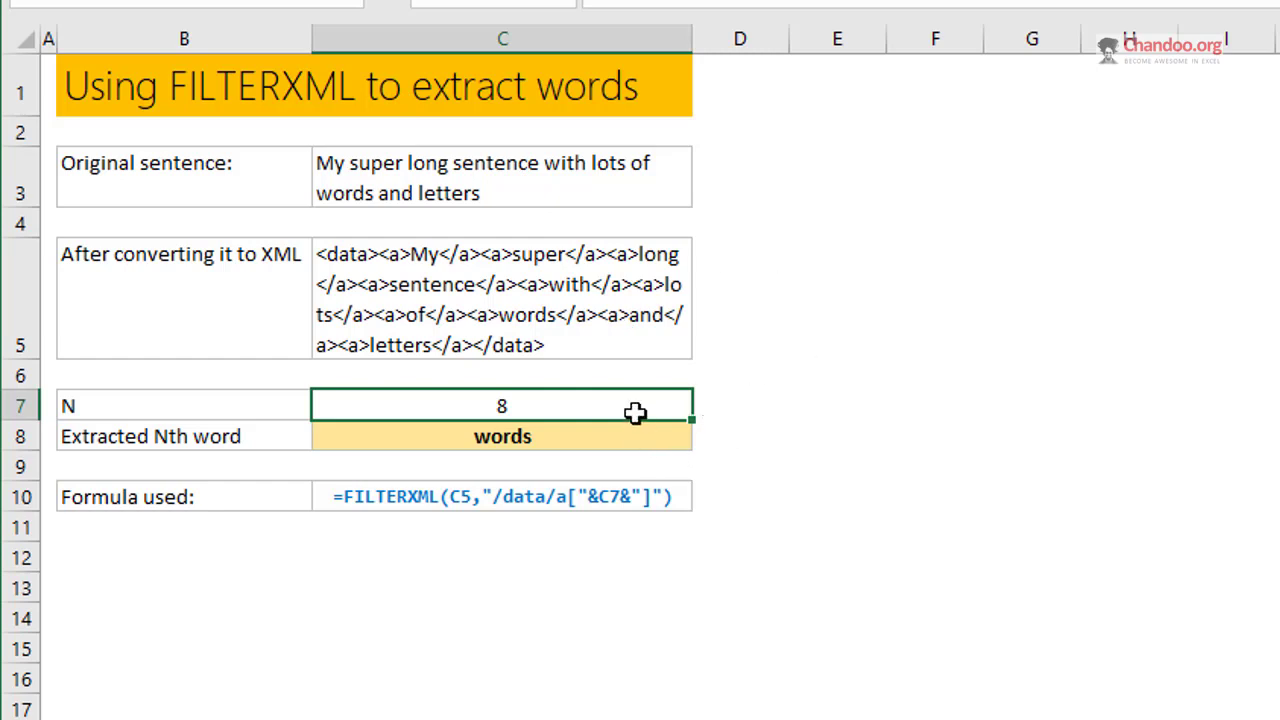
pyautogui.press('Return')
pyautogui.press('Right')
pyautogui.press('Right')
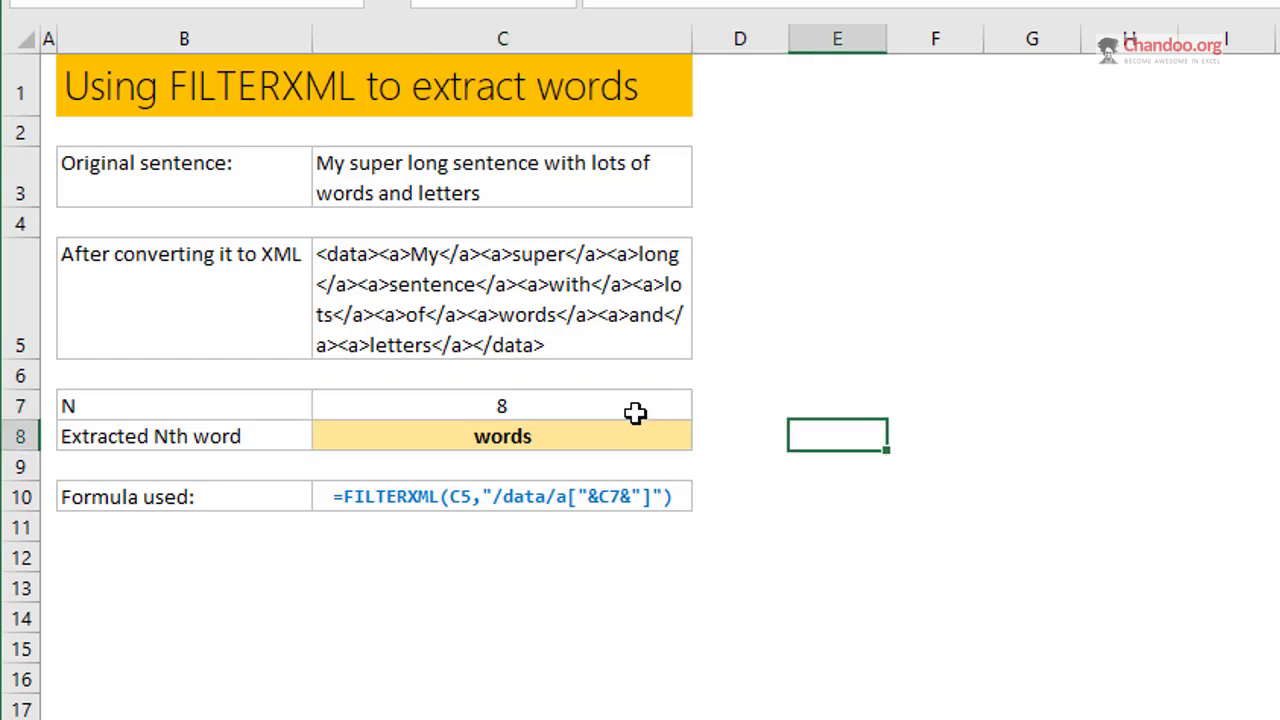
pyautogui.write('=filter')
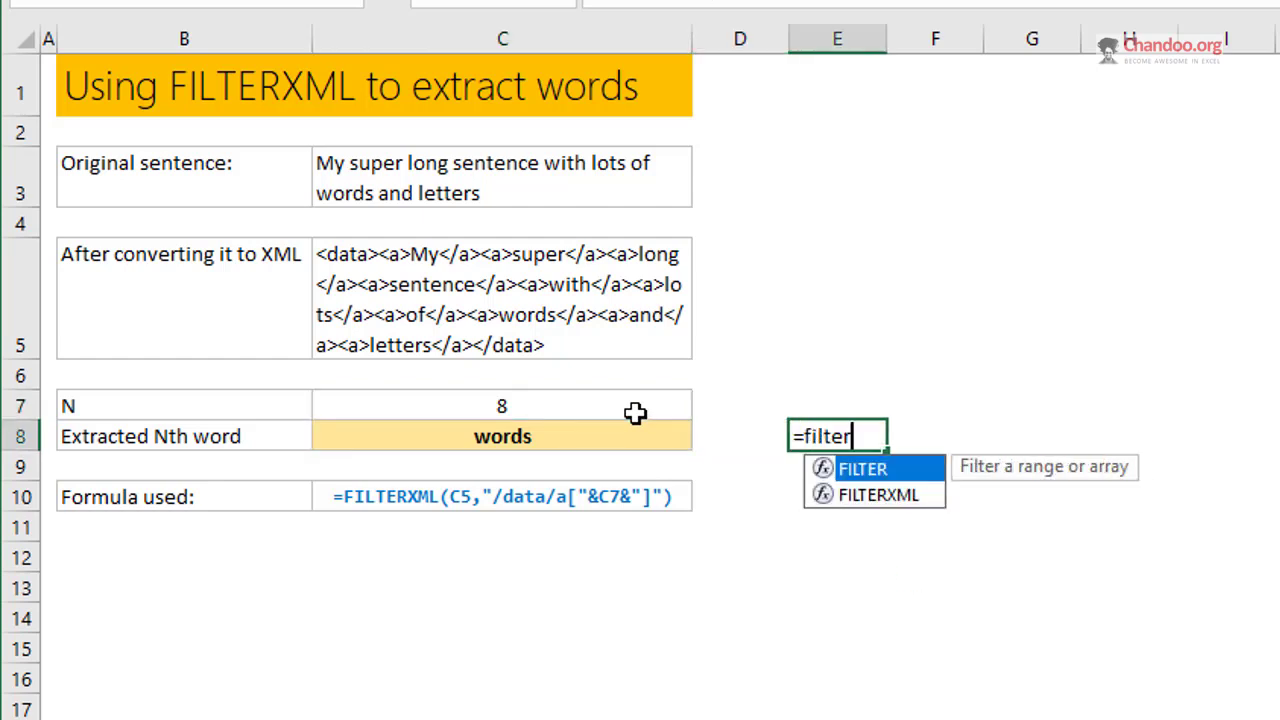
pyautogui.press('Down')
pyautogui.press('Tab')
pyautogui.click(601, 329)
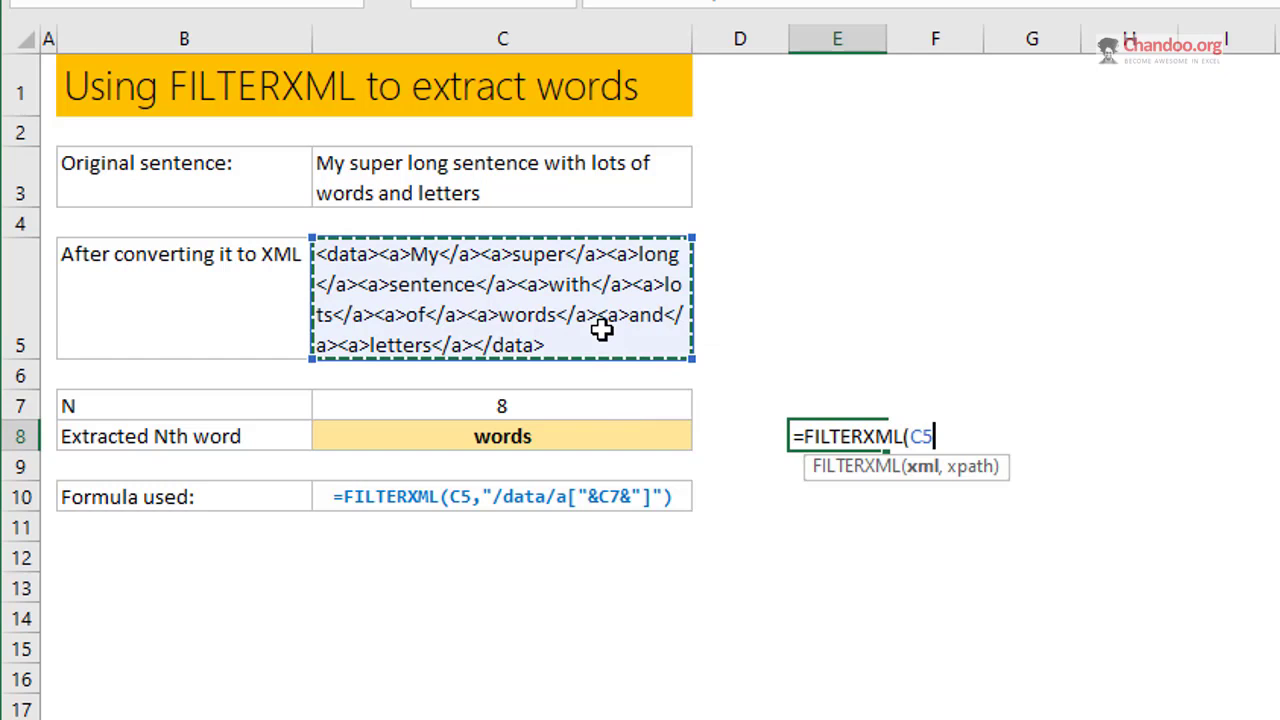
pyautogui.write(',')
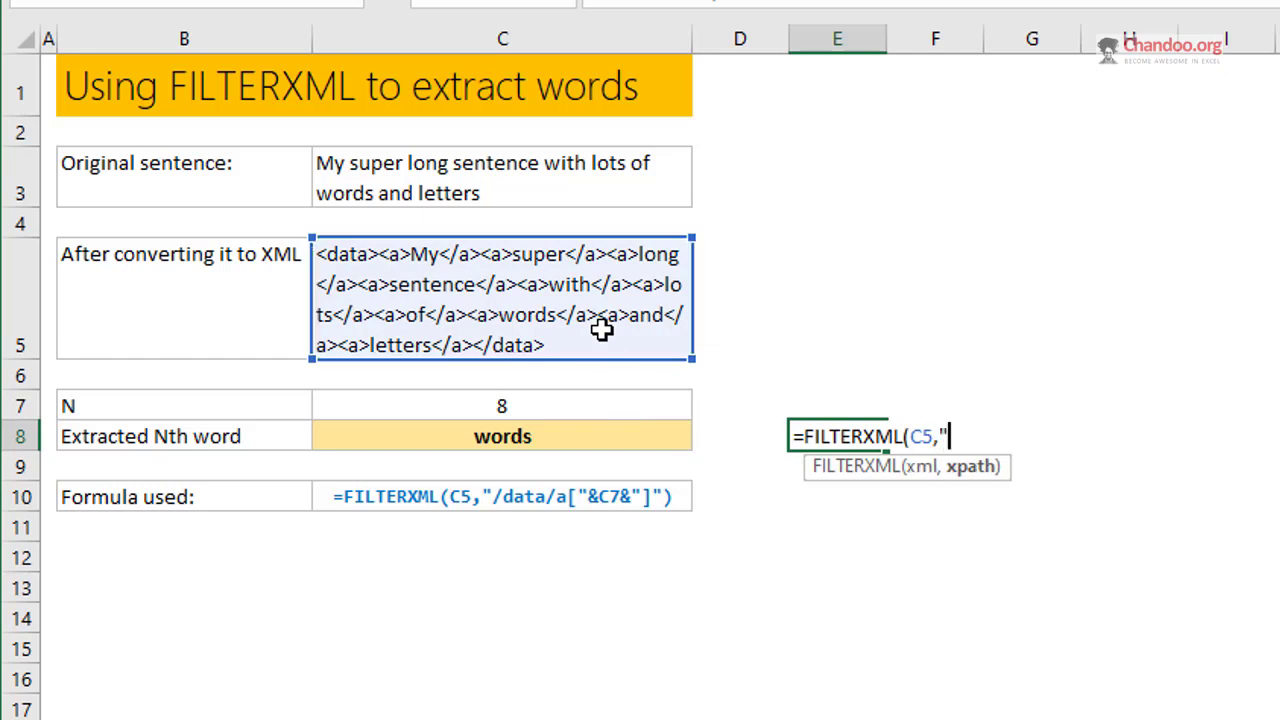
pyautogui.write('"/data/a')
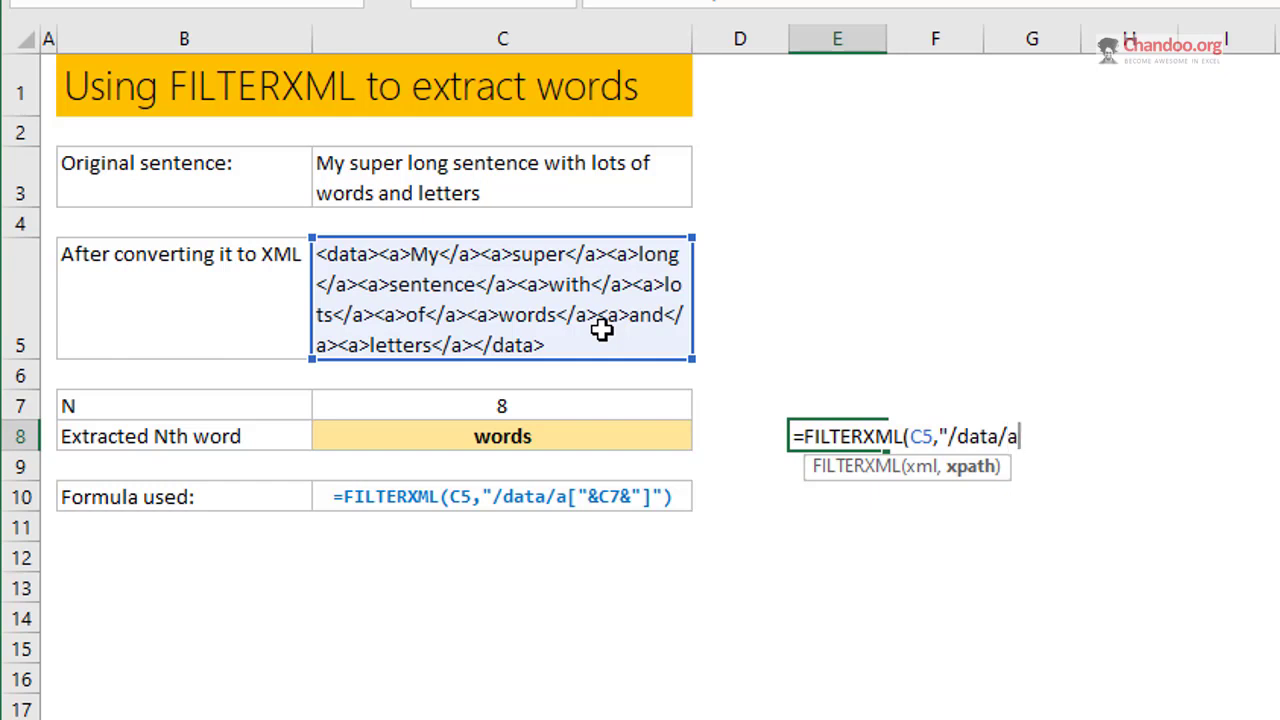
pyautogui.write('[last')
pyautogui.press('BackSpace')
pyautogui.press('BackSpace')
pyautogui.press('BackSpace')
pyautogui.write('ast()')
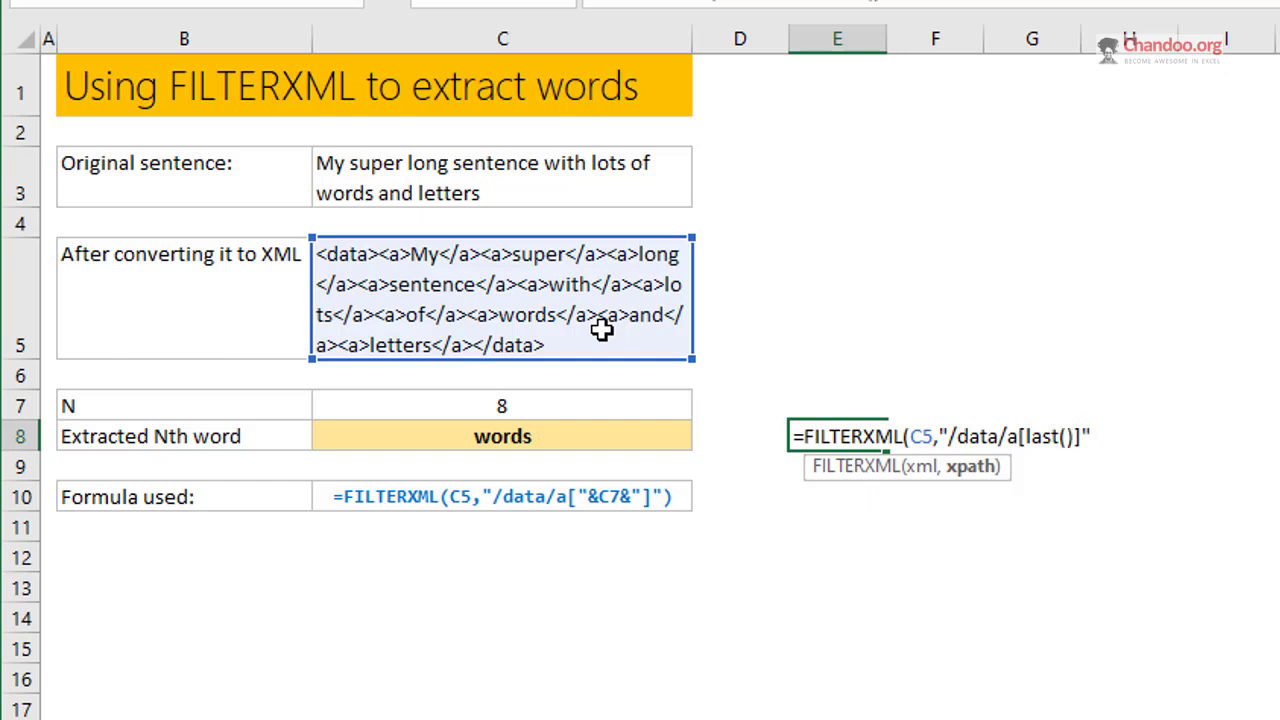
pyautogui.write(']"')
pyautogui.hotkey('ctrl', 'Return')
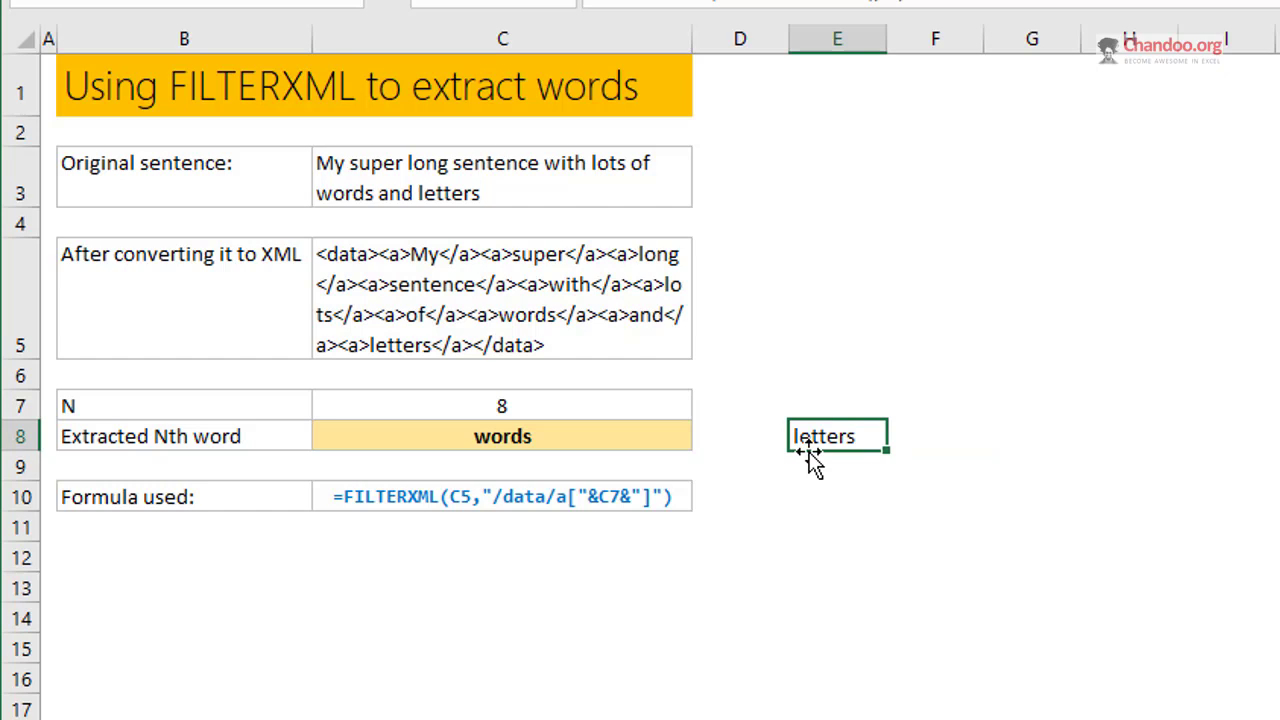